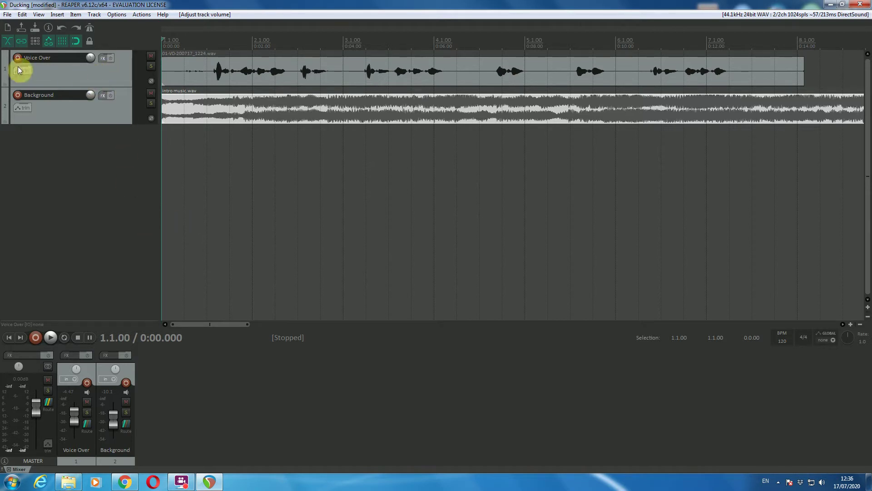
Step: Listen to the Voice Over track soloed from the 0:01 mark, with solo and mute switched off at the end
click(151, 56)
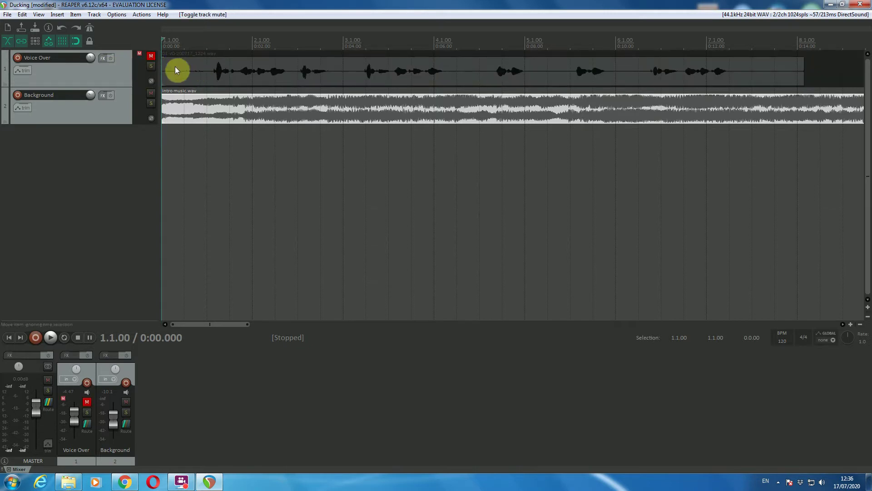
click(150, 55)
click(151, 66)
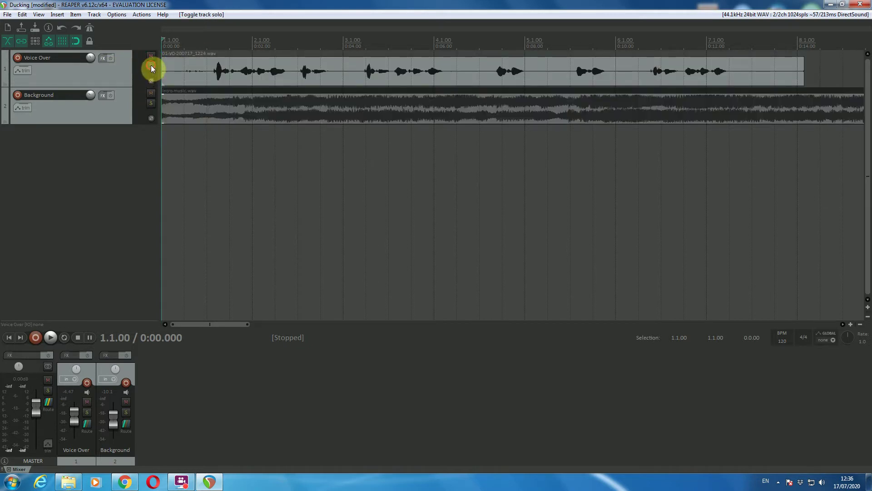
click(207, 43)
key(space)
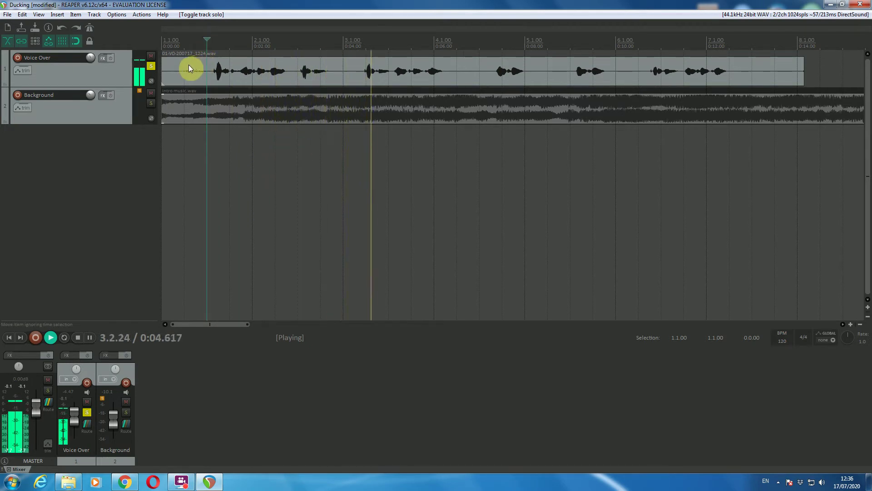
key(space)
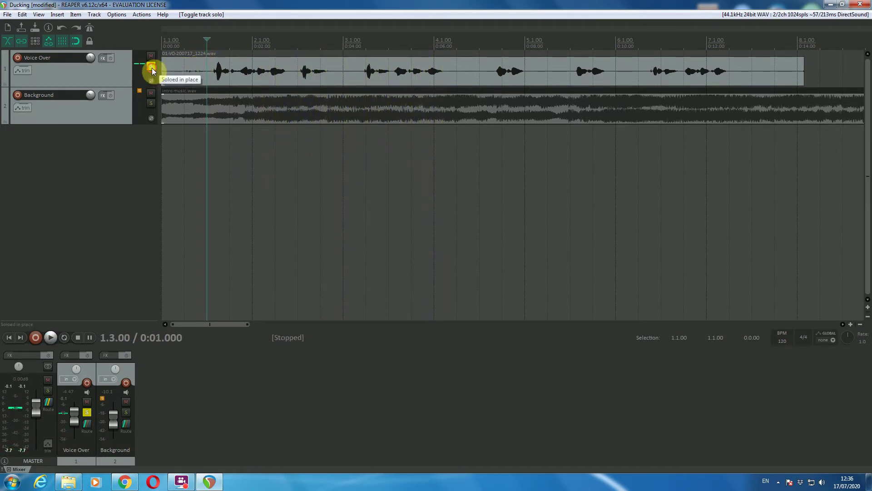
click(152, 66)
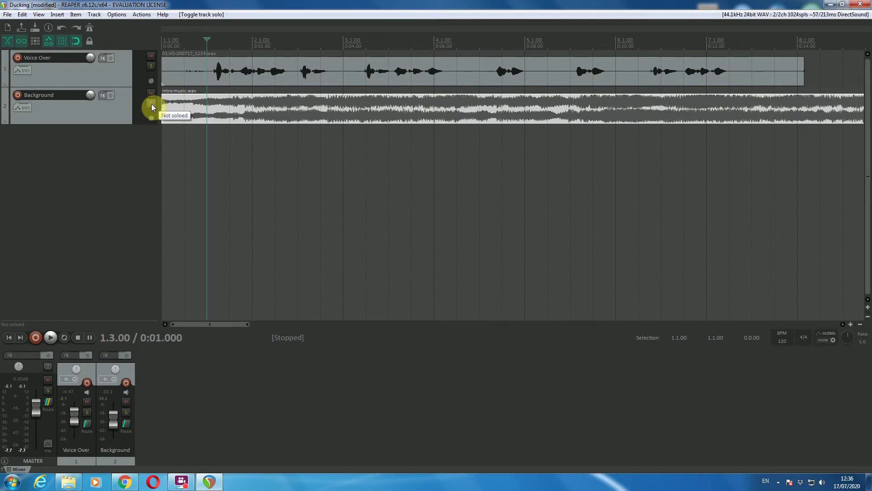
Step: Solo the Background track and listen to it from the start of the project
click(151, 106)
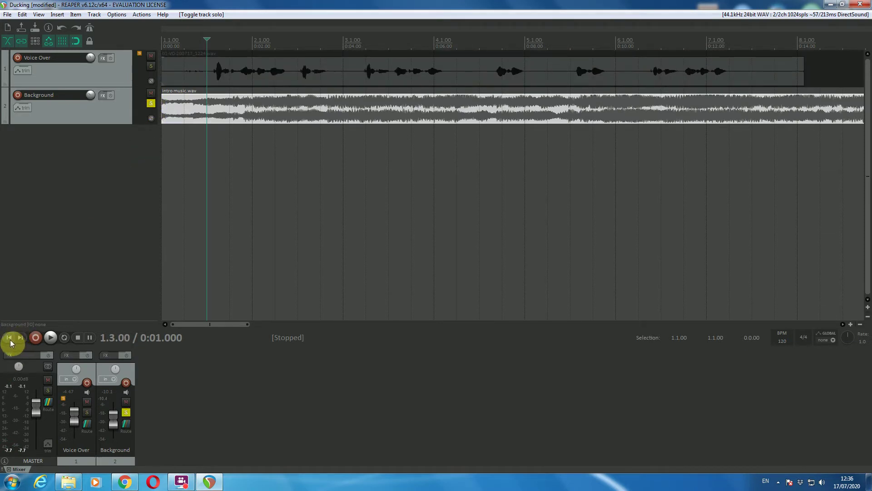
click(10, 338)
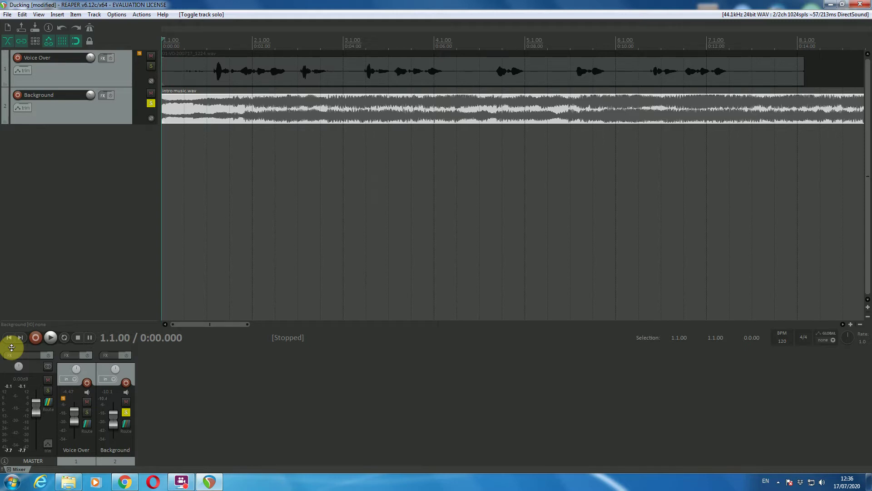
click(50, 338)
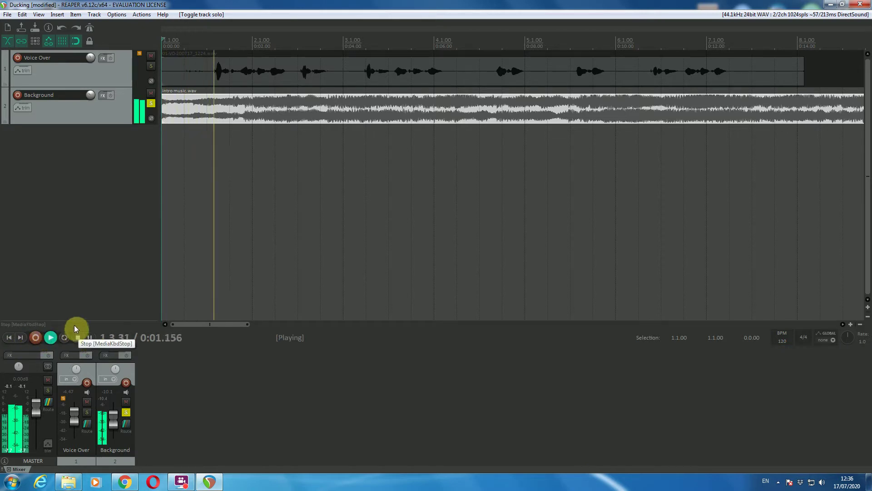
key(space)
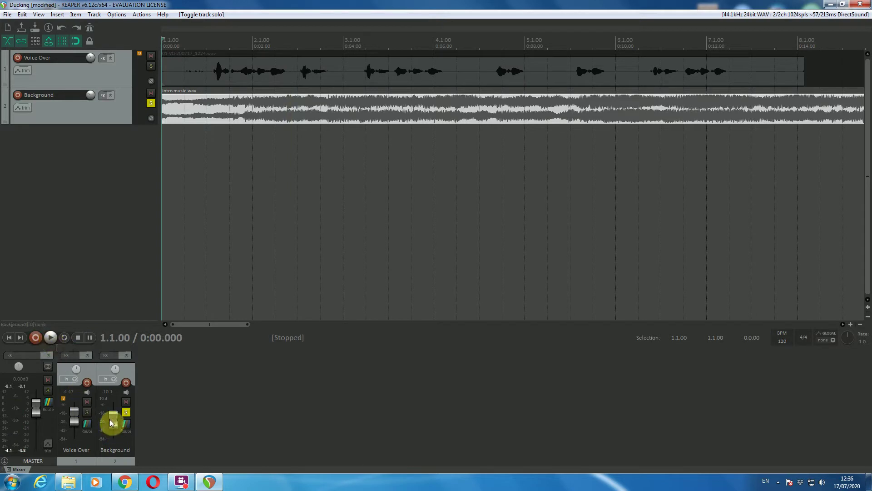
Step: Lower Voice Over to -5.28 dB, unsolo Background, and play both tracks together while raising Background to -7.67 dB
scroll(75, 420, down, 2)
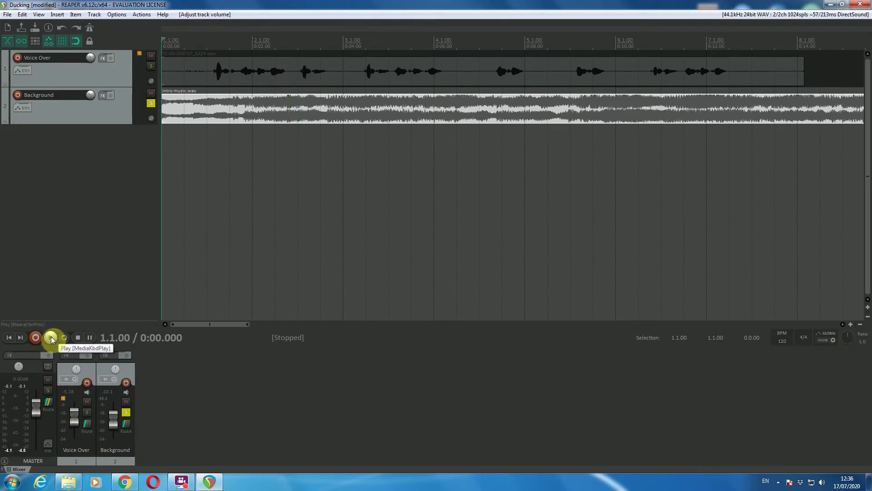
click(127, 413)
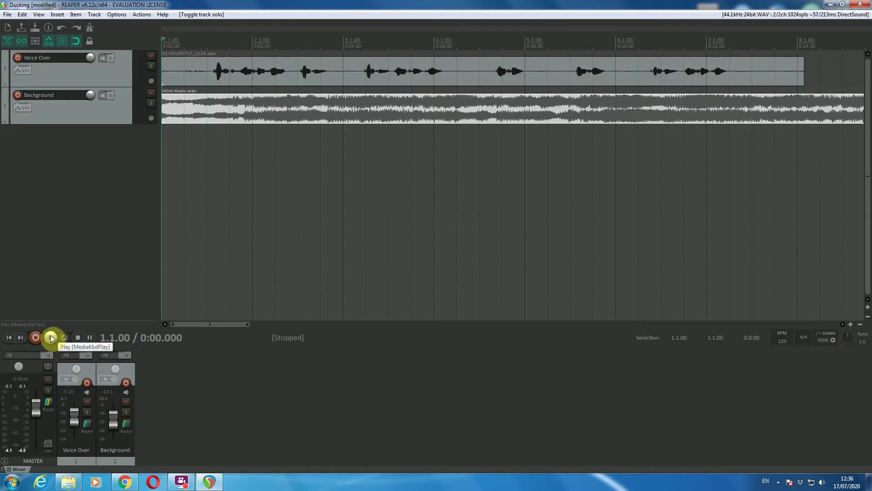
click(50, 336)
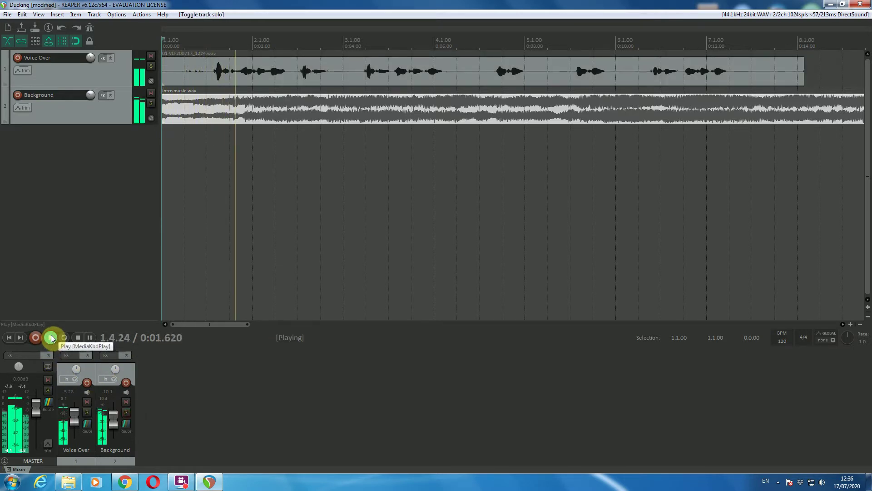
scroll(113, 415, up, 5)
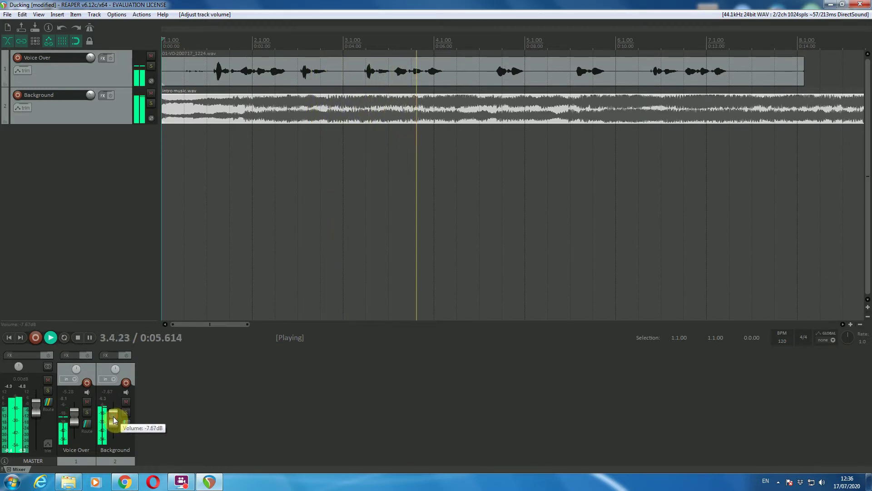
key(space)
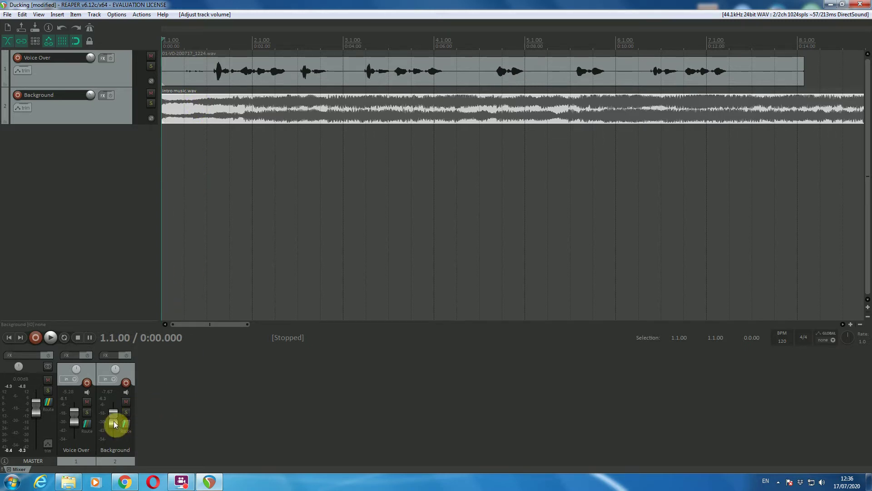
Step: Lower the Background track's volume to -25.25 dB while listening to both tracks together
mouse_move(114, 424)
mouse_move(114, 423)
mouse_down()
mouse_move(132, 413)
mouse_move(117, 424)
mouse_up()
key(space)
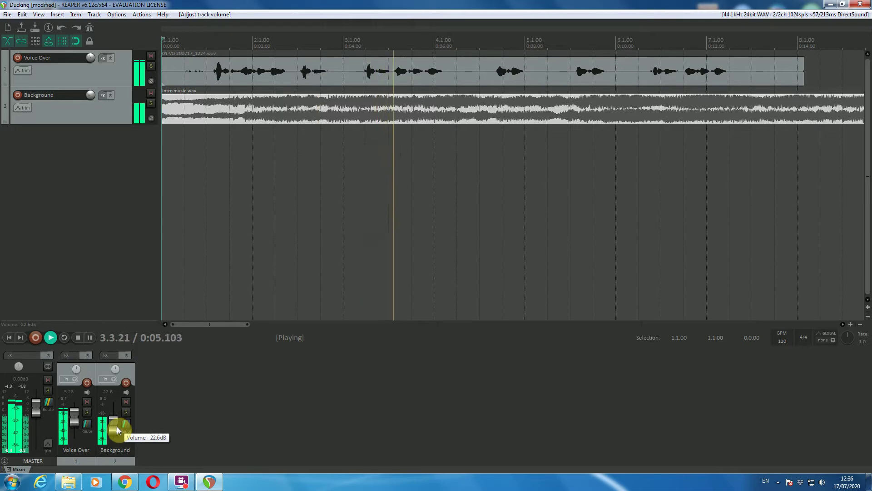
drag(116, 426, 116, 427)
key(space)
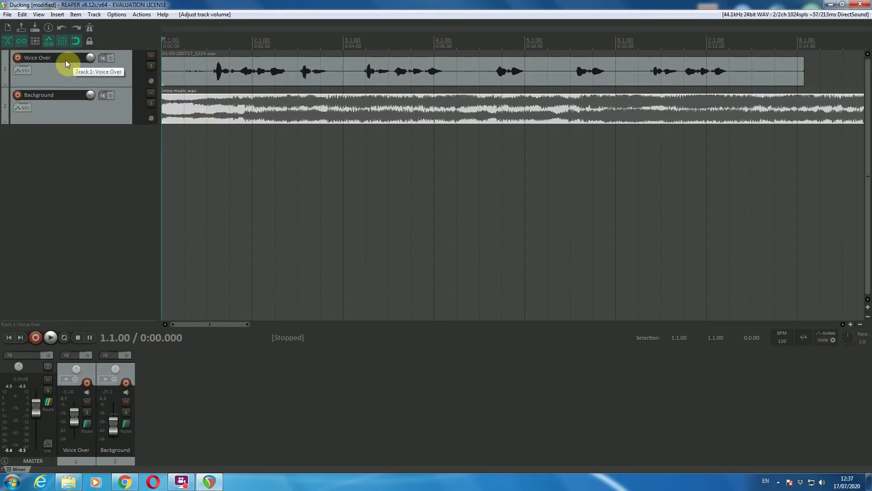
Step: Add a send from the Voice Over track to the Background track in the Voice Over routing settings
click(89, 71)
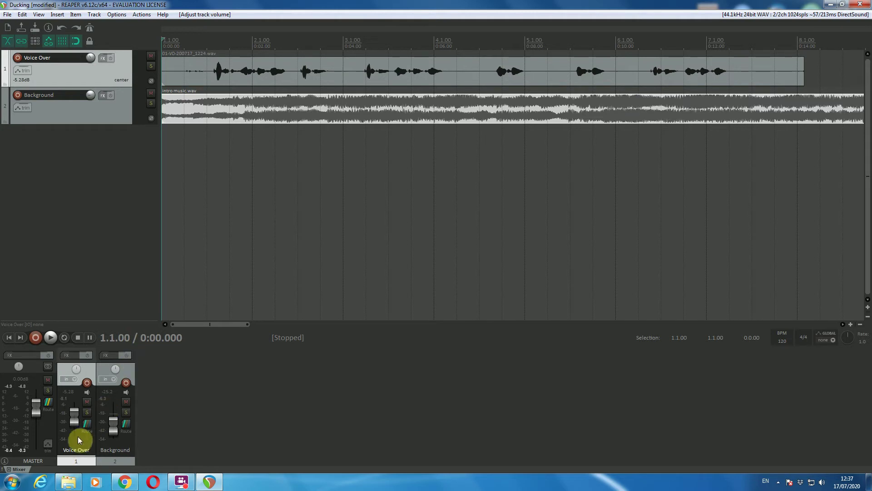
click(89, 427)
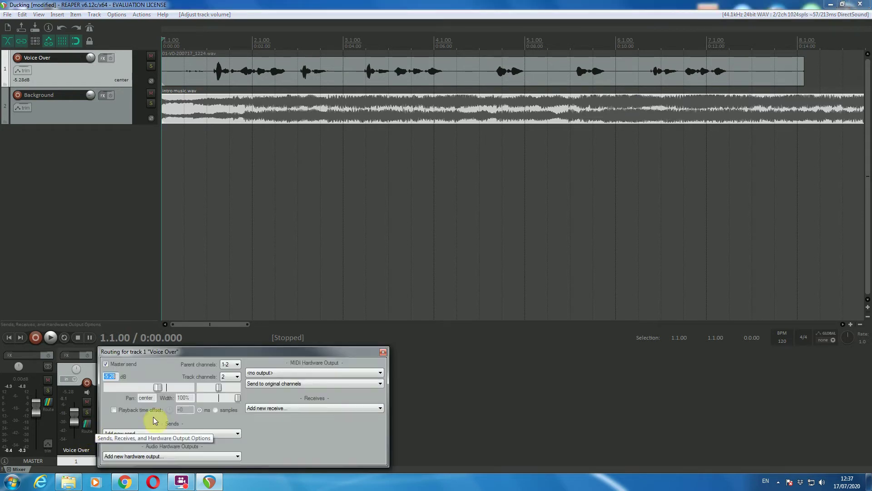
drag(214, 352, 352, 252)
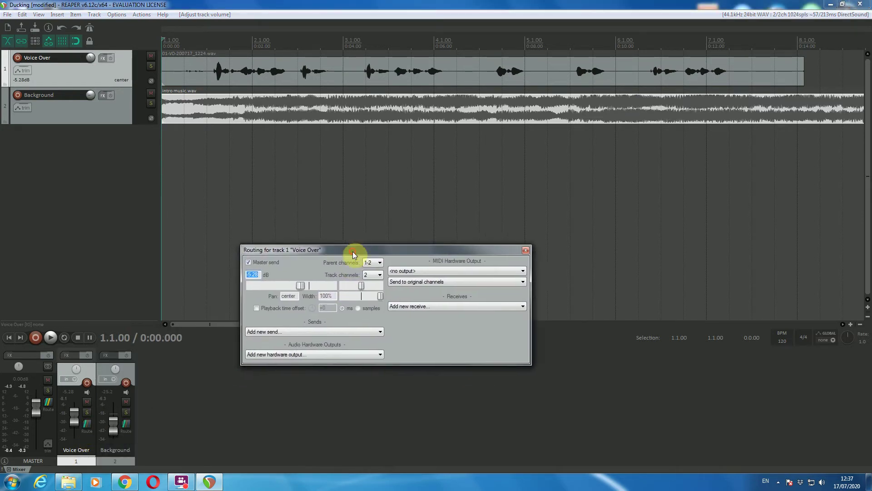
click(322, 332)
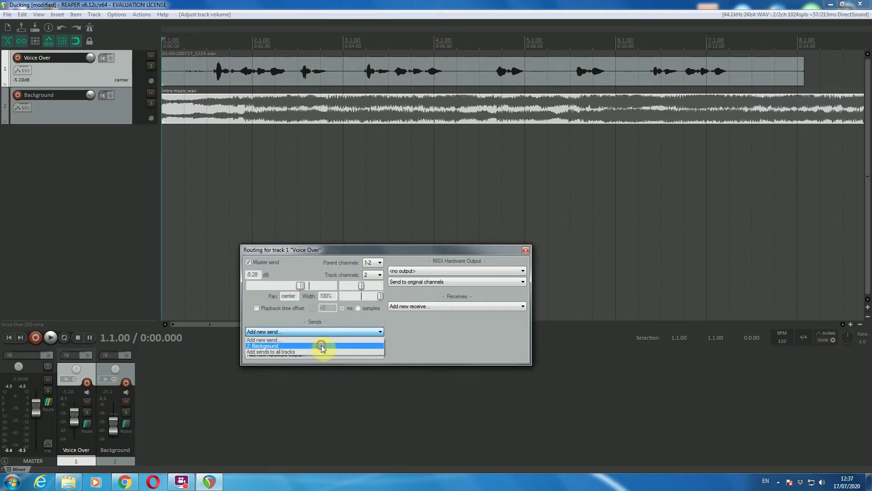
click(321, 346)
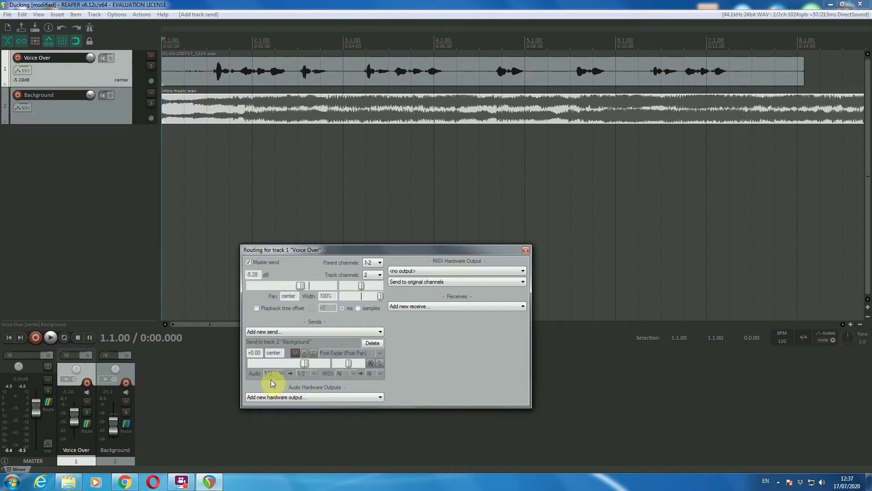
Step: Set the Background send to Pre-Fader (Post-FX) and route its audio to new channels 3/4 on the receiving track
click(360, 355)
click(358, 373)
click(300, 374)
mouse_move(371, 415)
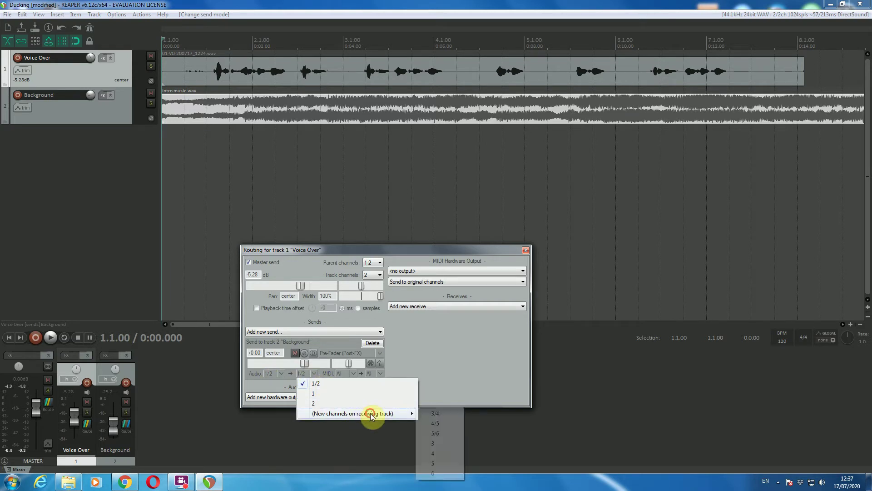
click(436, 413)
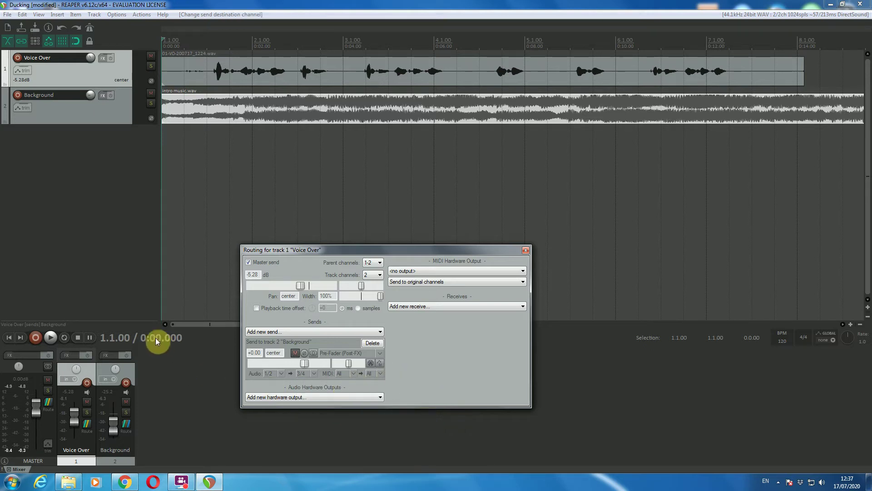
Step: Check the receive from Voice Over in the Background track's routing settings
click(126, 426)
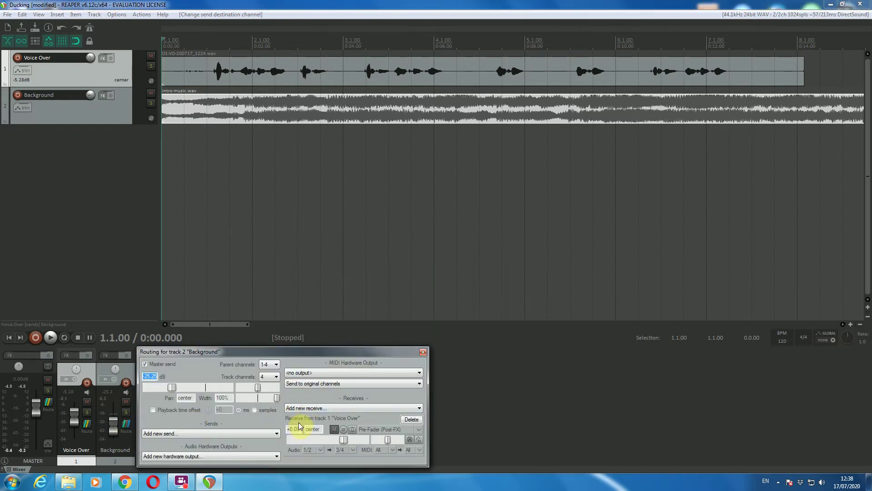
drag(344, 353, 415, 259)
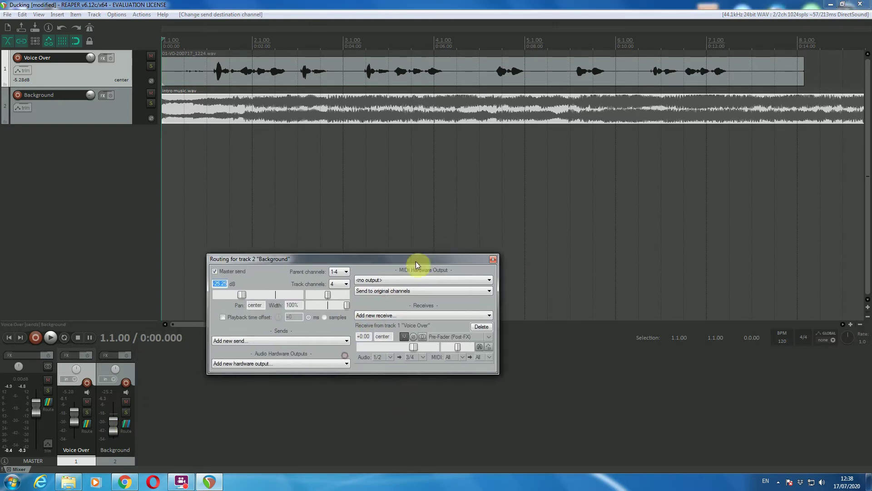
click(405, 335)
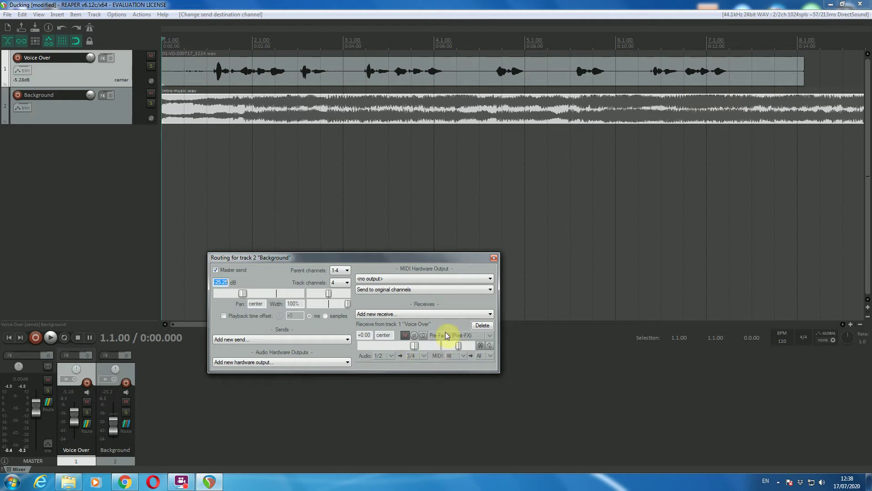
click(495, 258)
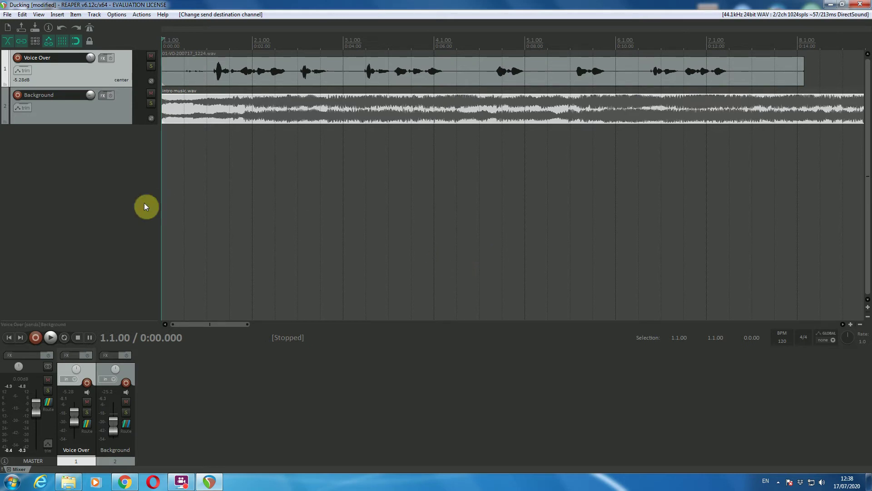
Step: Filter all plugins for "reacom" and add VST: ReaComp (Cockos) to the Background track's effects chain
click(100, 116)
click(101, 97)
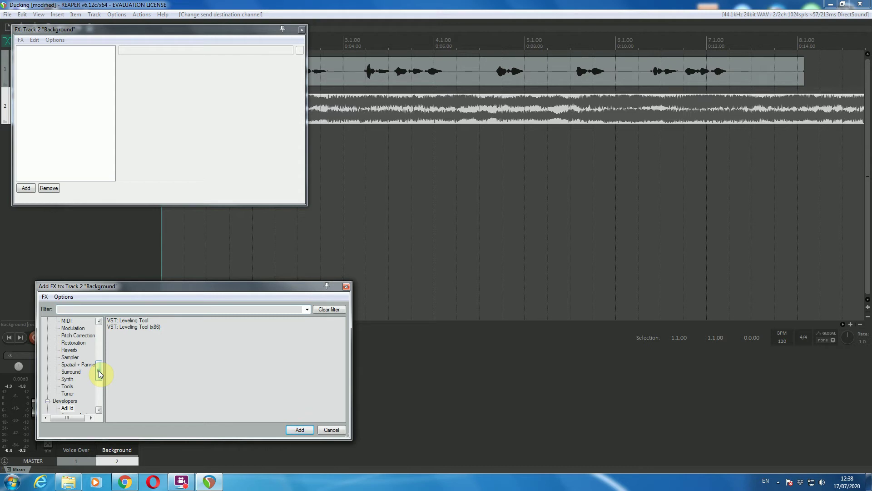
drag(99, 370, 104, 353)
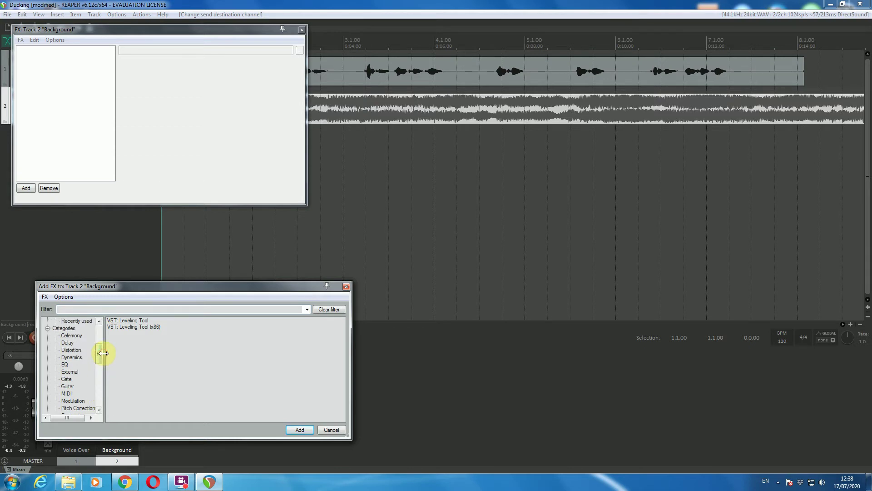
drag(102, 359, 101, 320)
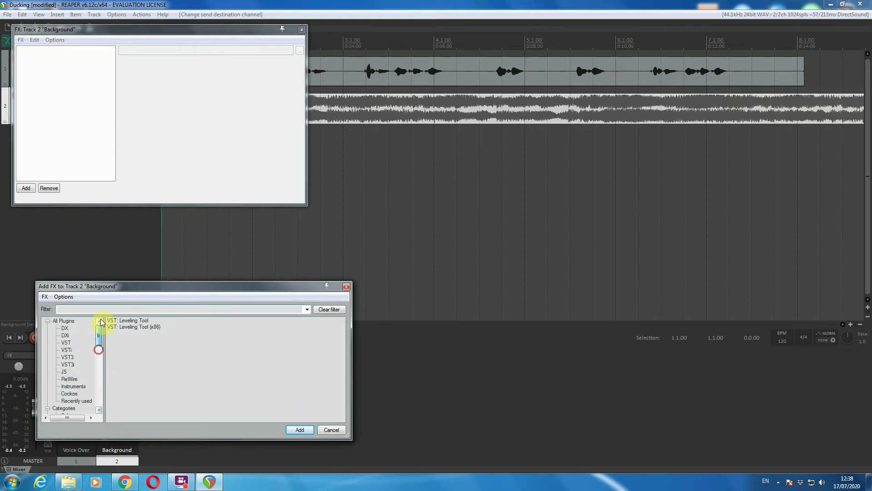
click(67, 320)
click(78, 308)
text(re)
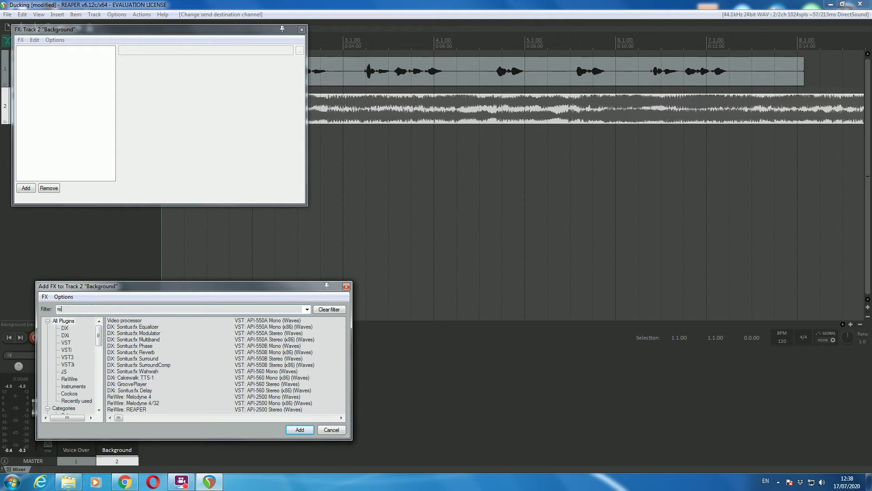
text(acom)
click(136, 321)
click(300, 430)
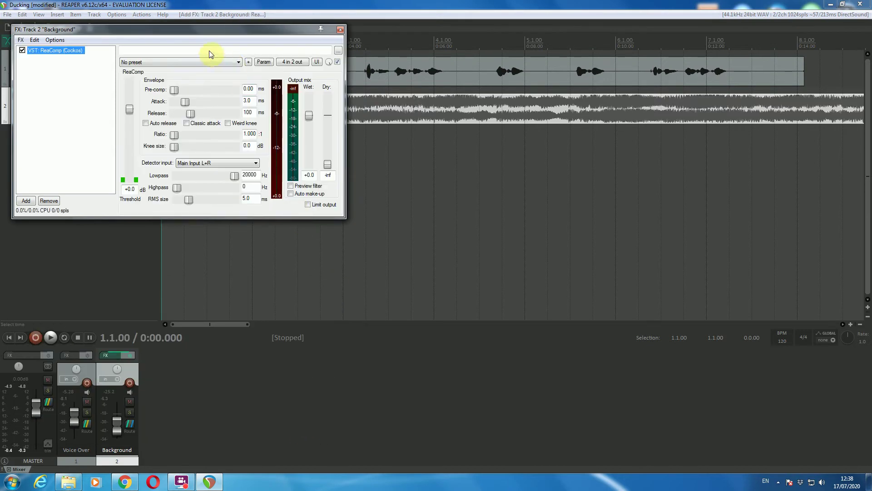
Step: Set ReaComp's compression ratio on the Background track to 4:1
drag(195, 30, 405, 121)
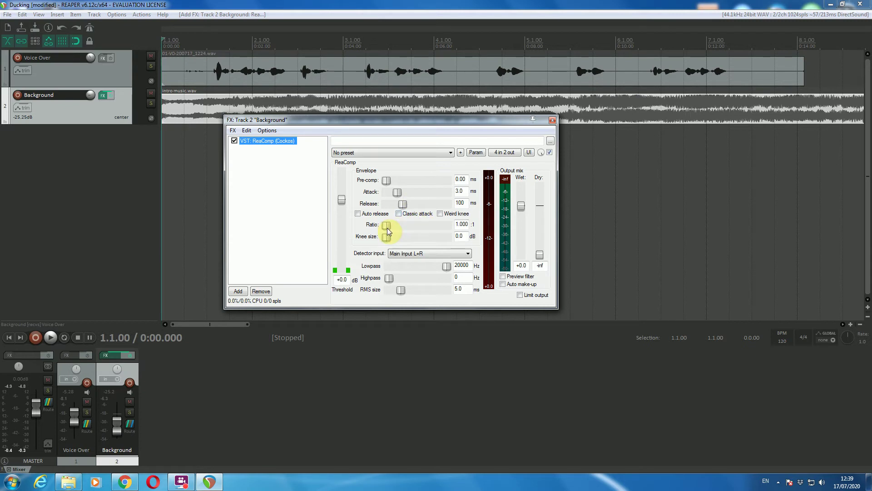
drag(387, 229, 411, 227)
double_click(460, 224)
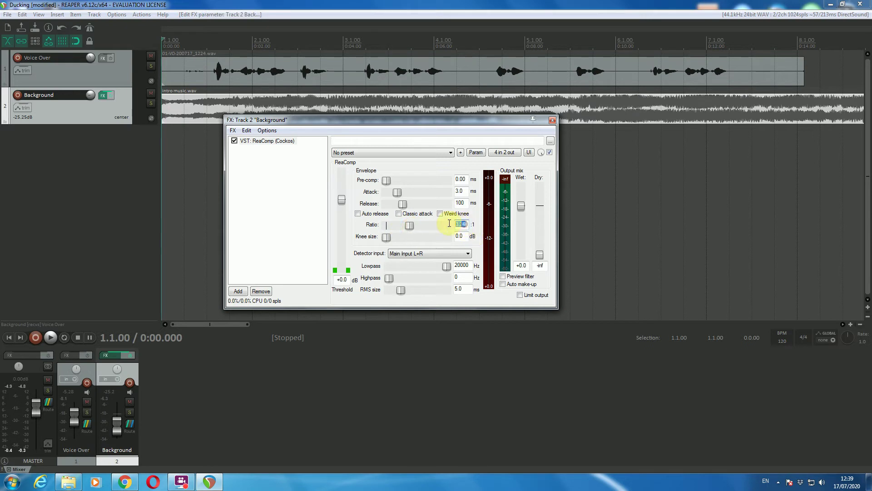
text(4)
Step: Set ReaComp's detector input to Auxiliary Input L+R and tune its threshold to -44.0 dB while auditioning the mix
click(409, 254)
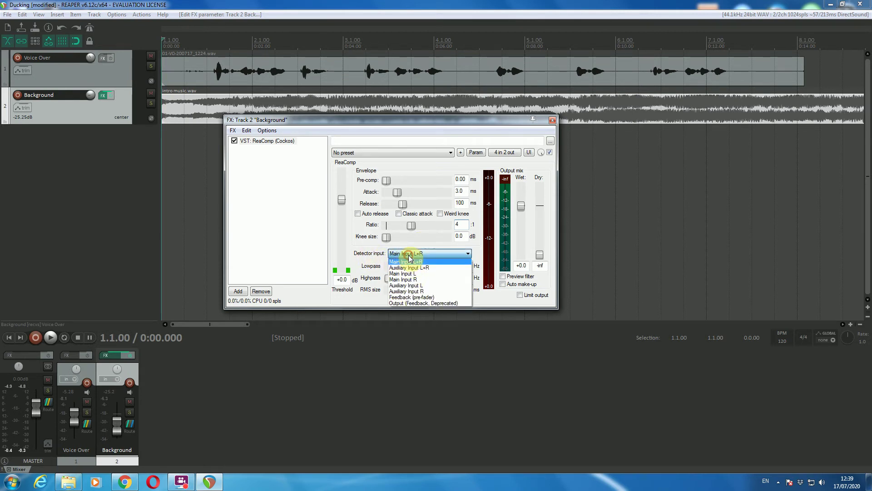
click(430, 268)
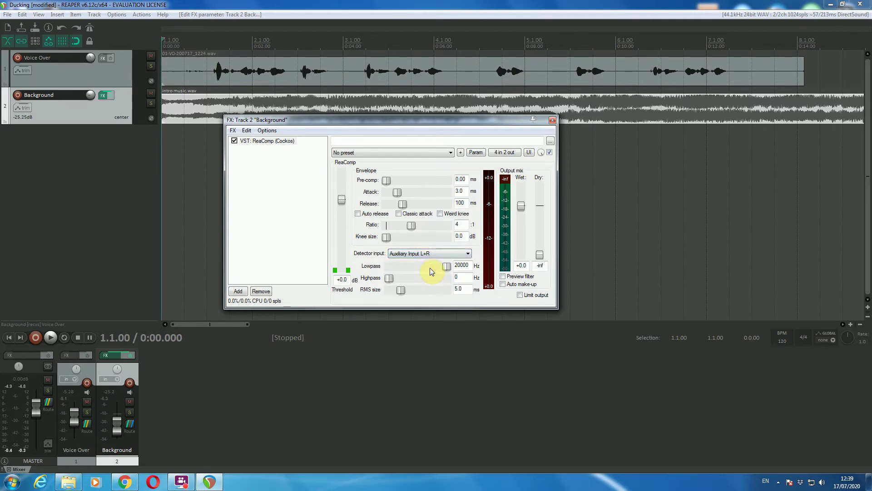
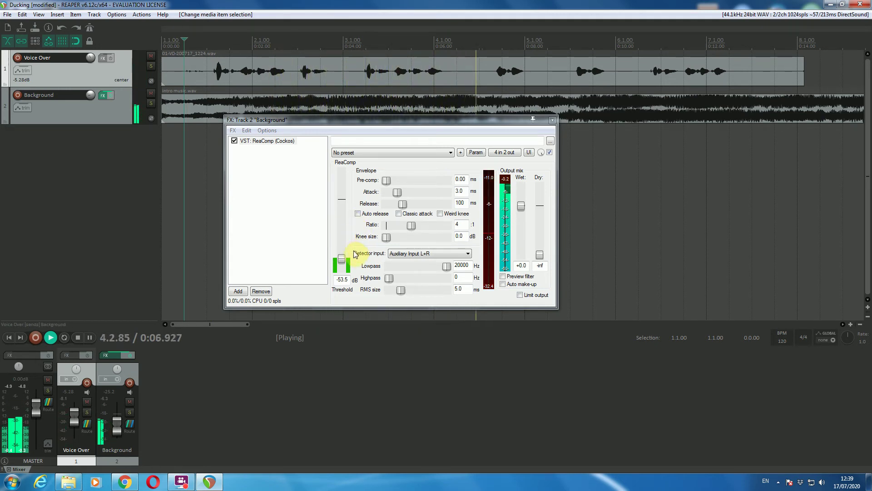
key(space)
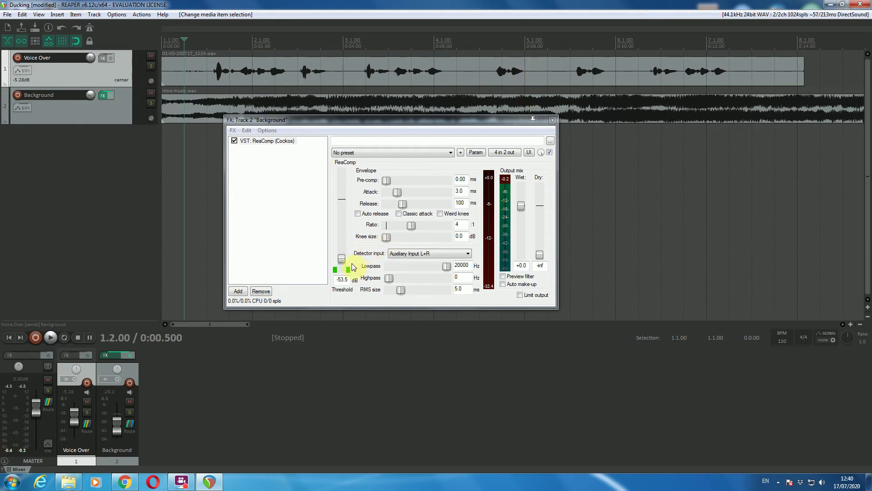
drag(343, 262, 343, 250)
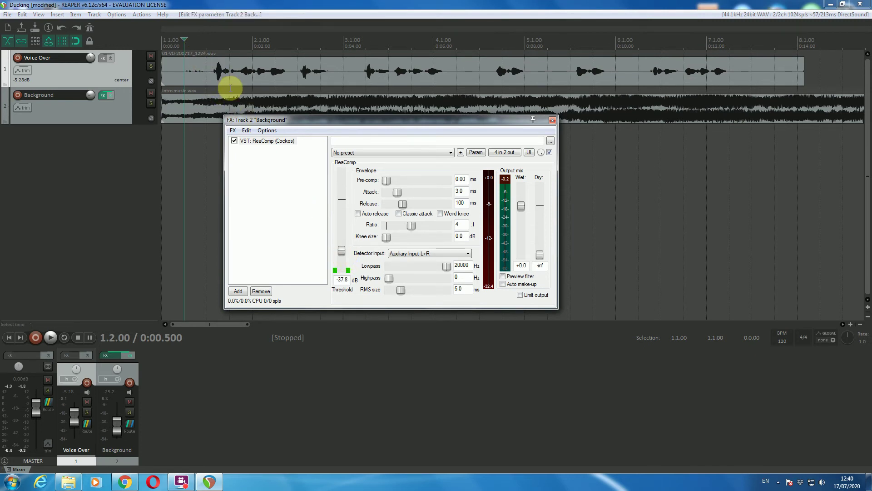
key(space)
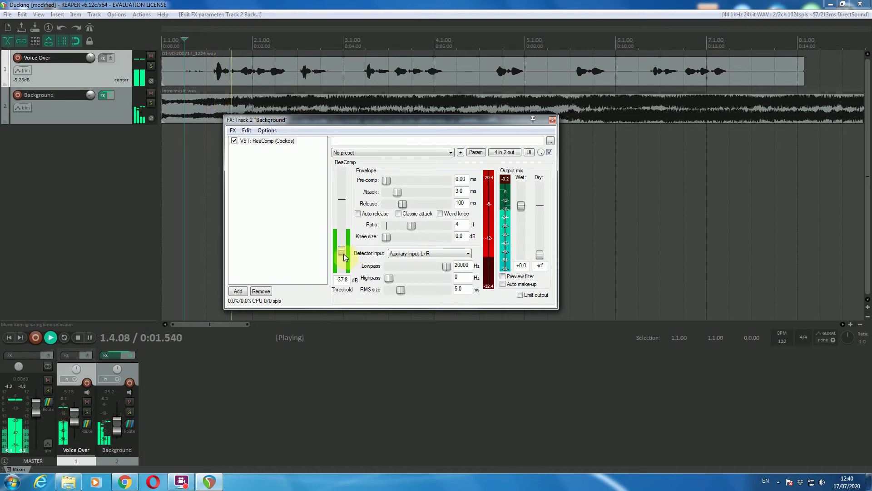
drag(346, 248, 344, 256)
key(space)
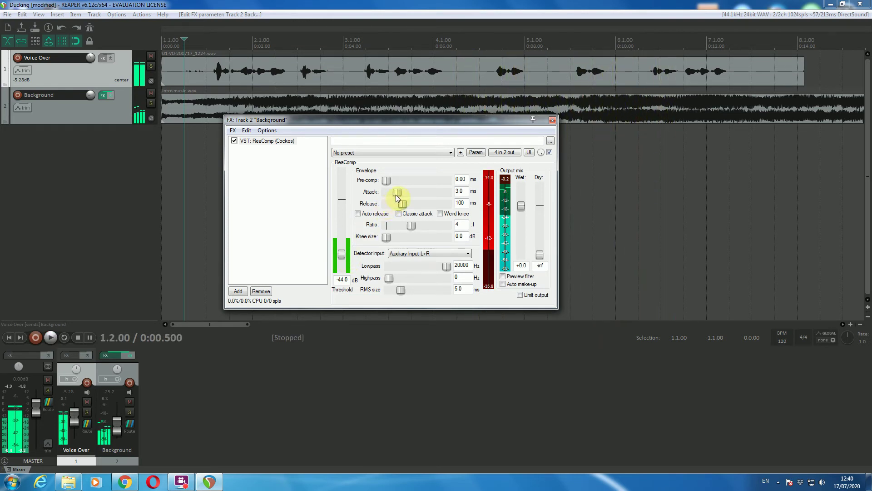
Step: Audition a faster ReaComp attack of 0.47 ms, and raise the attack to 10.5 ms
drag(397, 191, 393, 194)
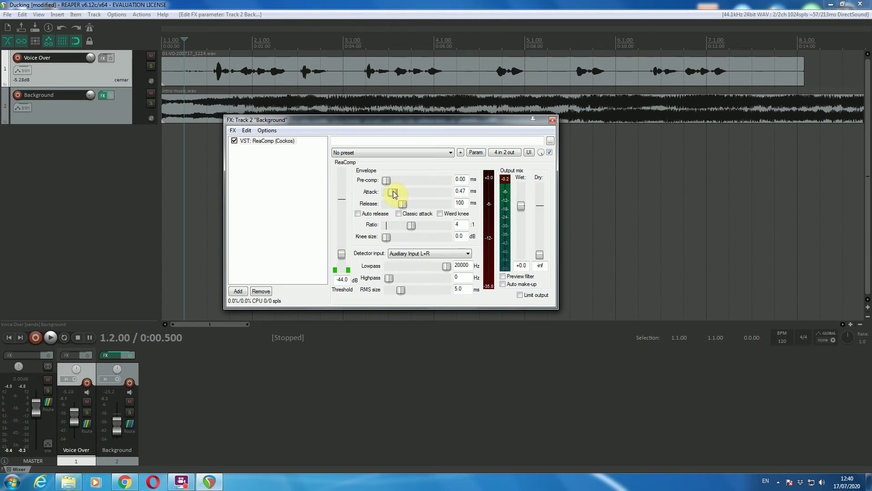
key(space)
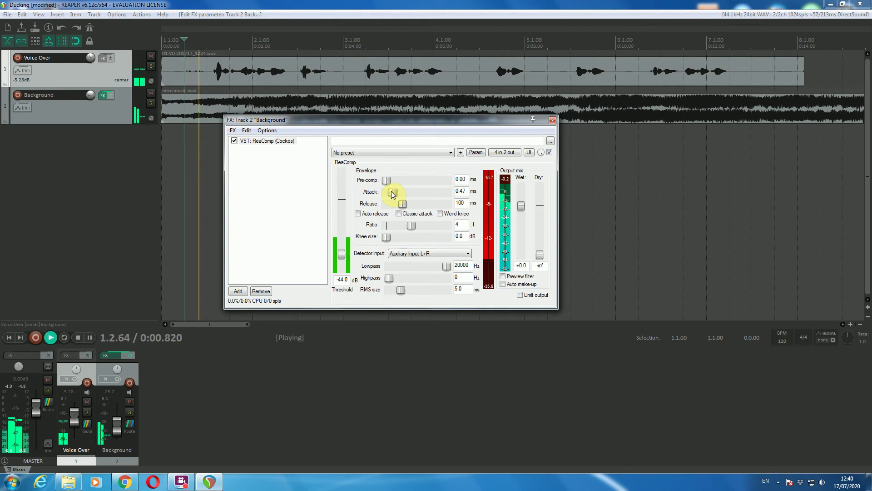
key(space)
drag(393, 194, 400, 192)
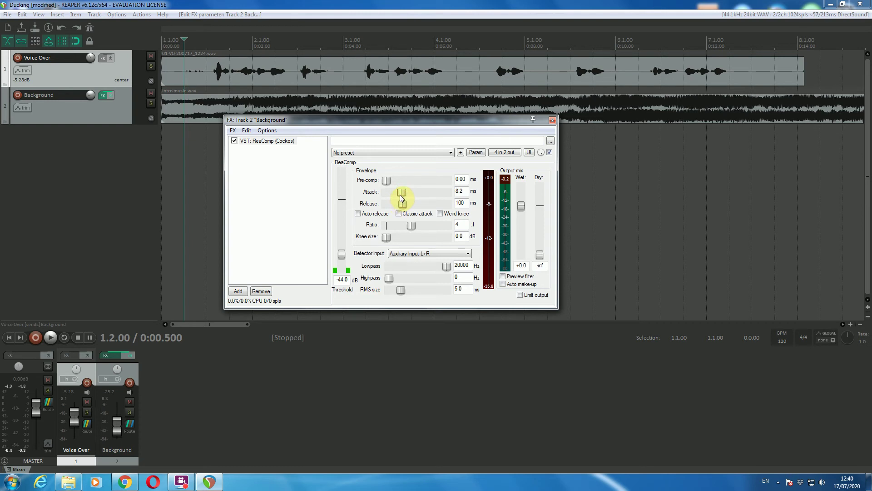
Step: Lengthen ReaComp's release to 456 ms while playing the tracks, and stop playback
key(space)
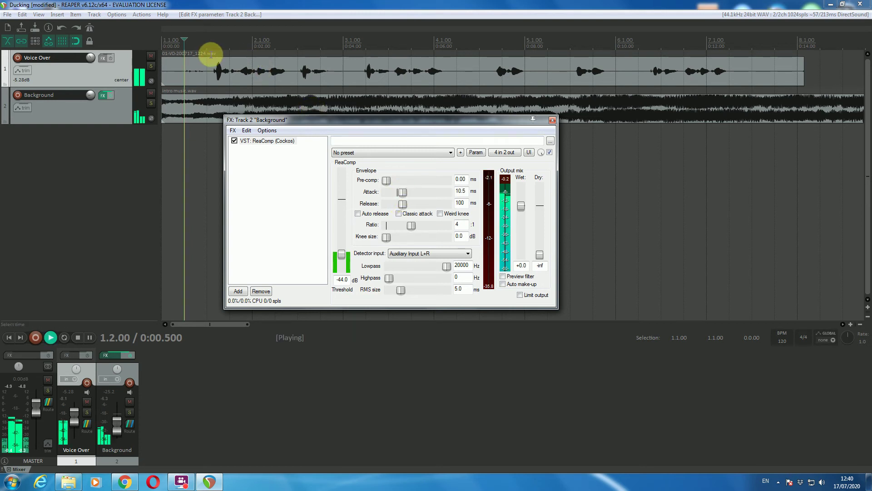
click(403, 203)
drag(403, 205, 414, 206)
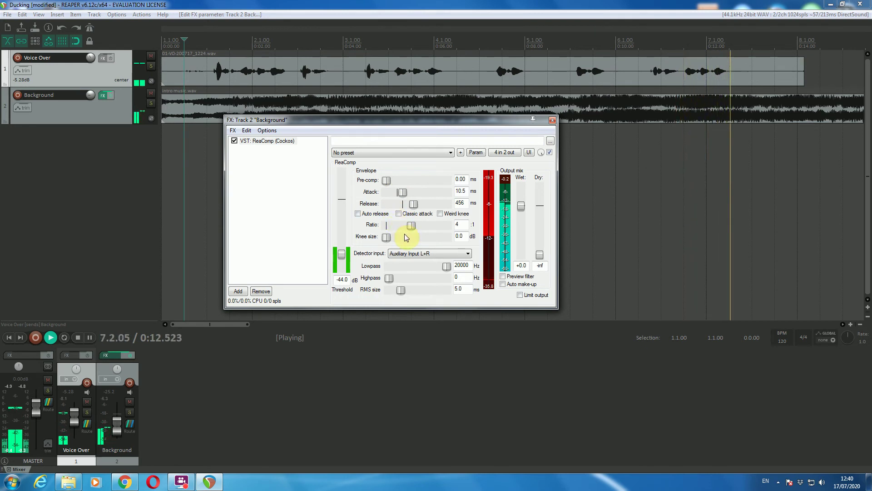
key(space)
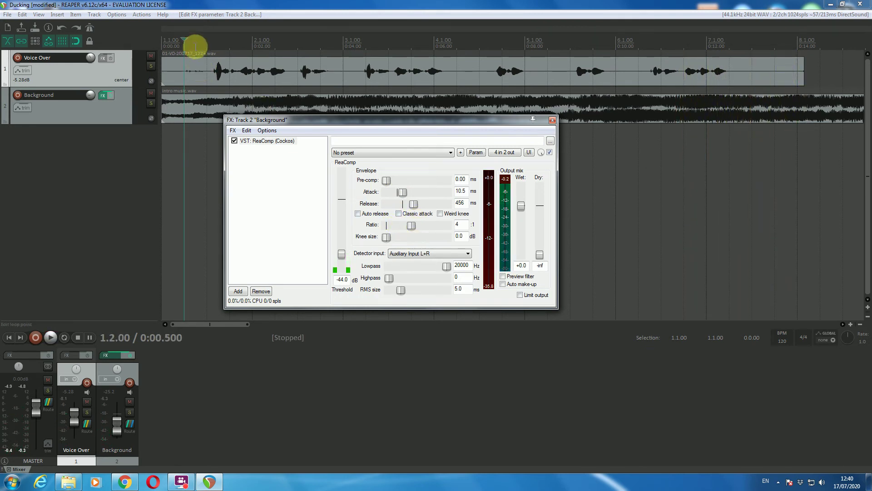
Step: Play from 1.3.00 and lower ReaComp's compression ratio to 2.34:1 while listening, then stop playback
click(207, 43)
key(space)
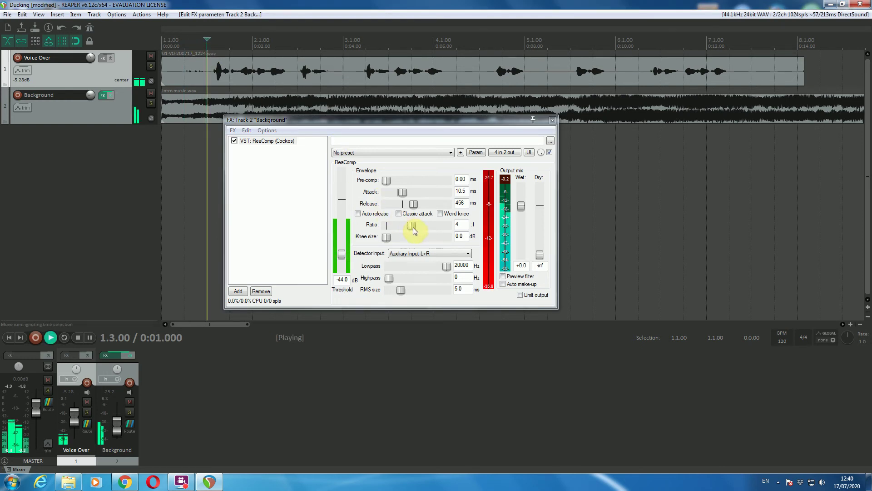
mouse_move(410, 228)
mouse_down()
mouse_move(399, 226)
mouse_move(408, 229)
mouse_up()
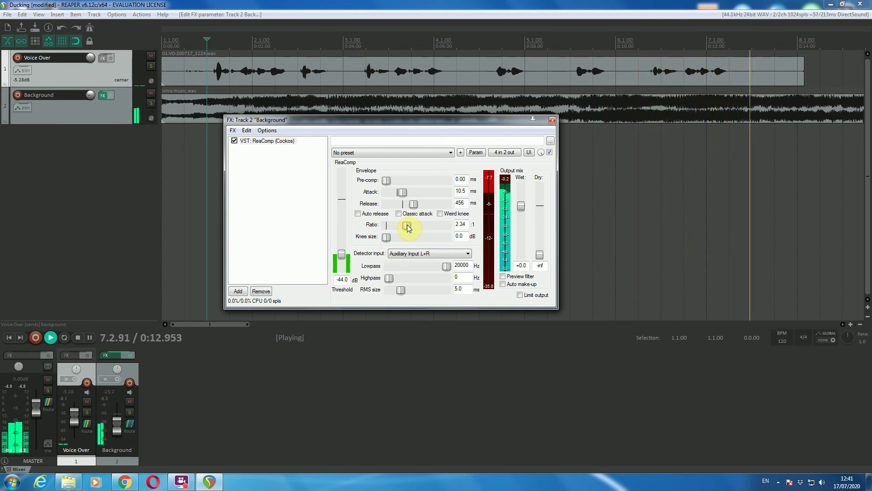
key(space)
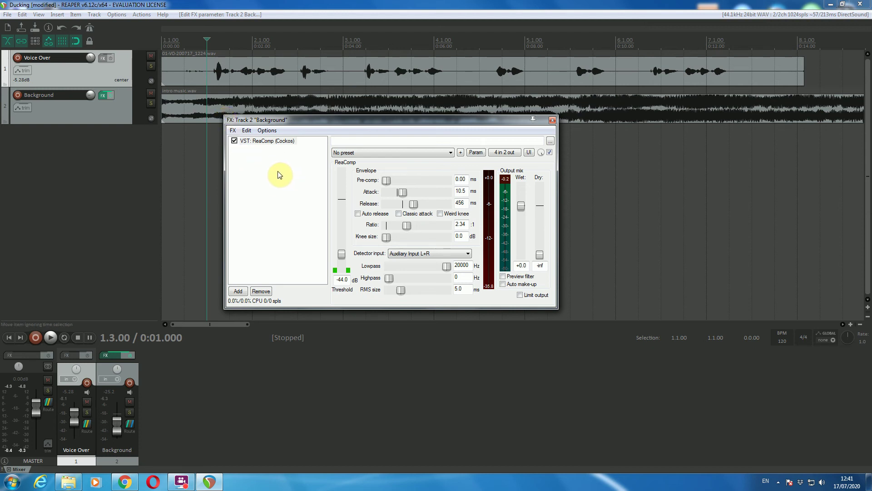
Step: Play the project from the start and raise the Background track's volume to about -16.9 dB, then stop playback
click(12, 336)
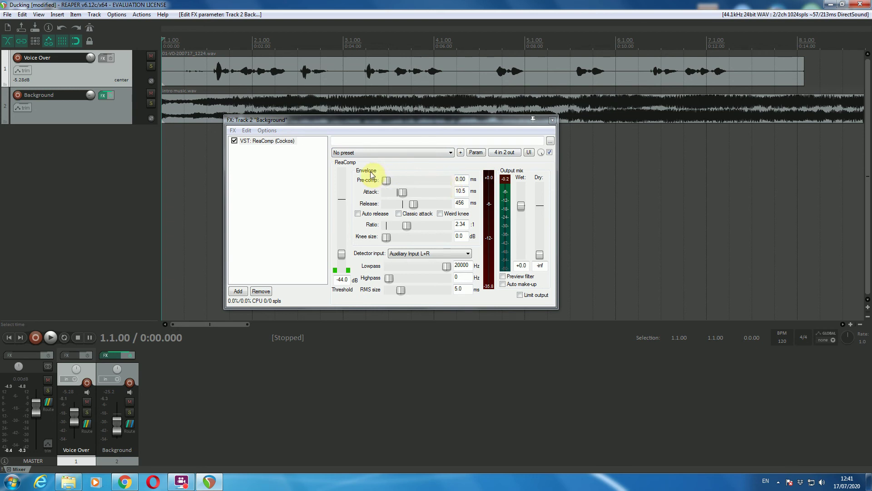
key(space)
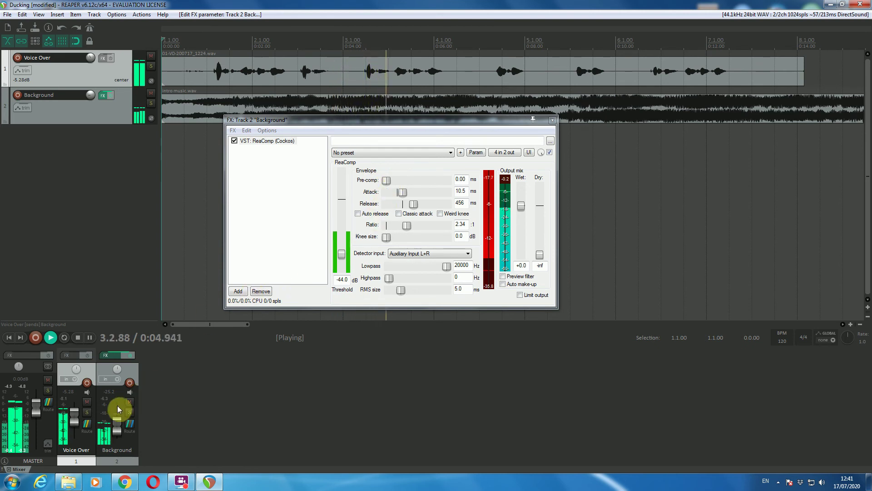
drag(118, 424, 119, 421)
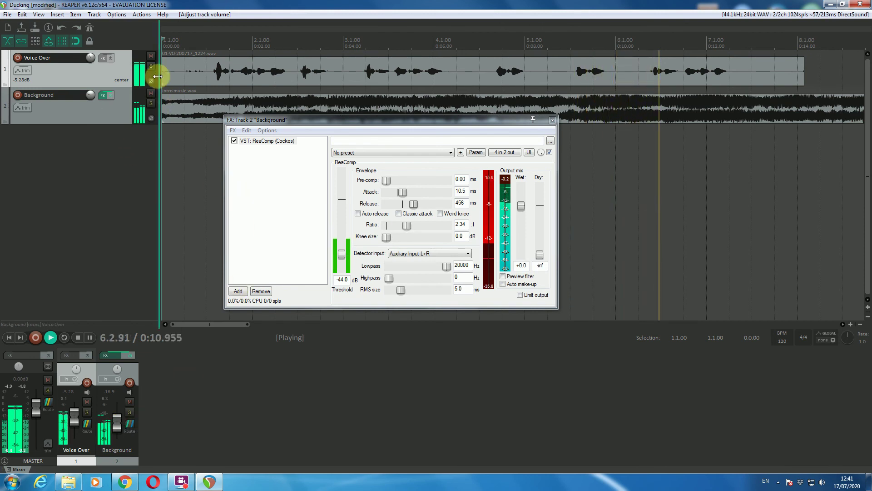
key(space)
Step: Compare the mix with and without ducking by bypassing and re-enabling the Background track's effects during playback
key(space)
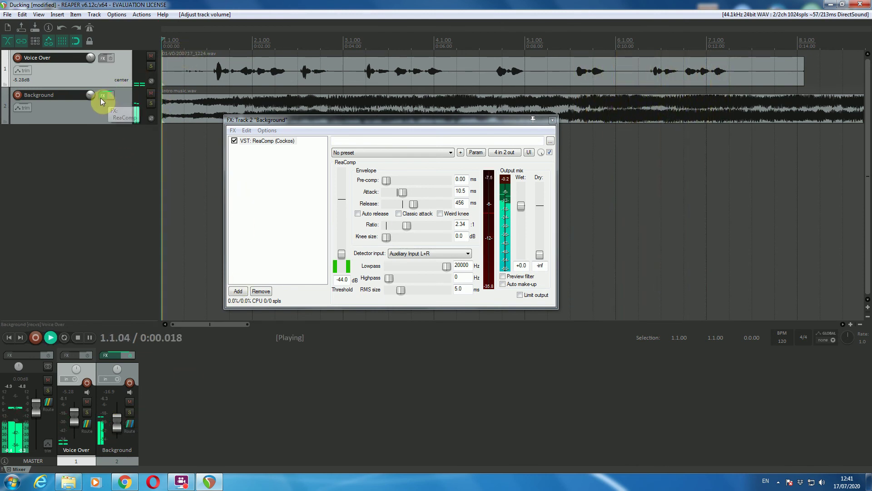
click(109, 96)
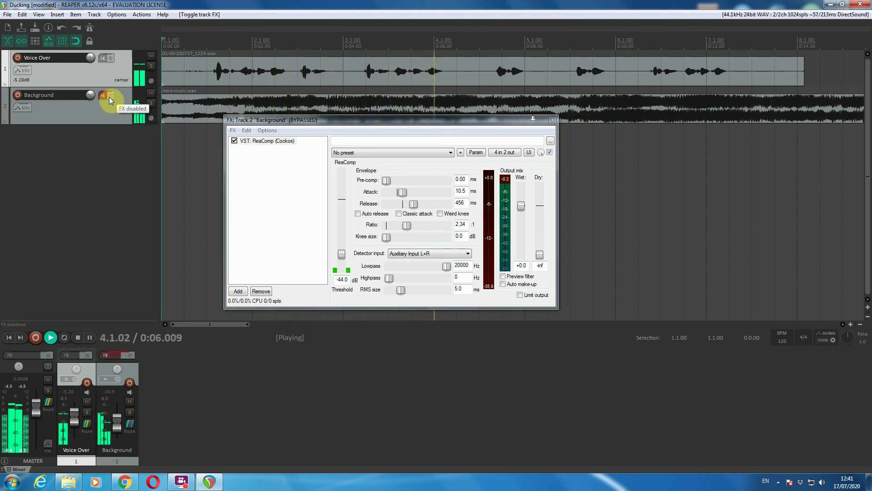
click(109, 97)
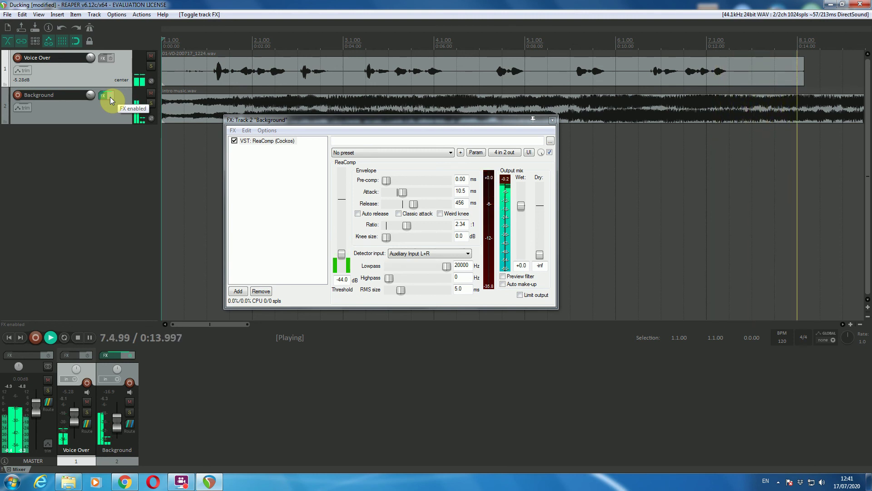
key(space)
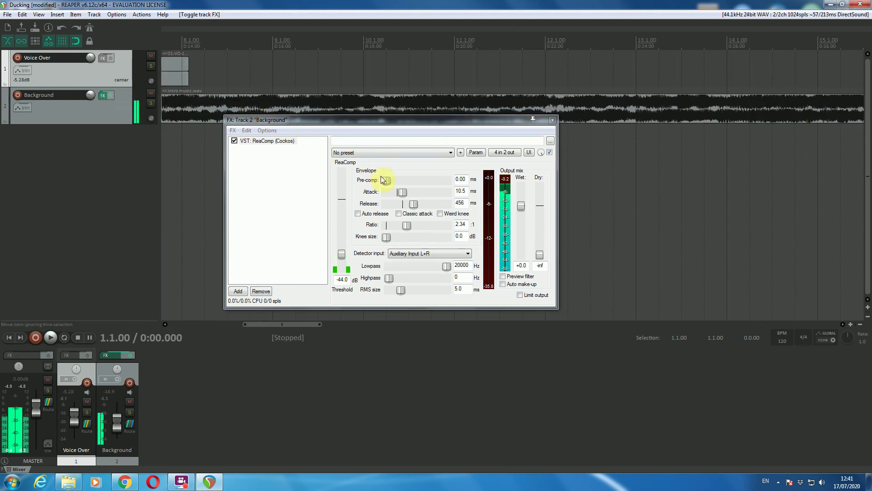
Step: Shorten ReaComp's release to 167 ms while auditioning the tracks, and stop playback
click(414, 204)
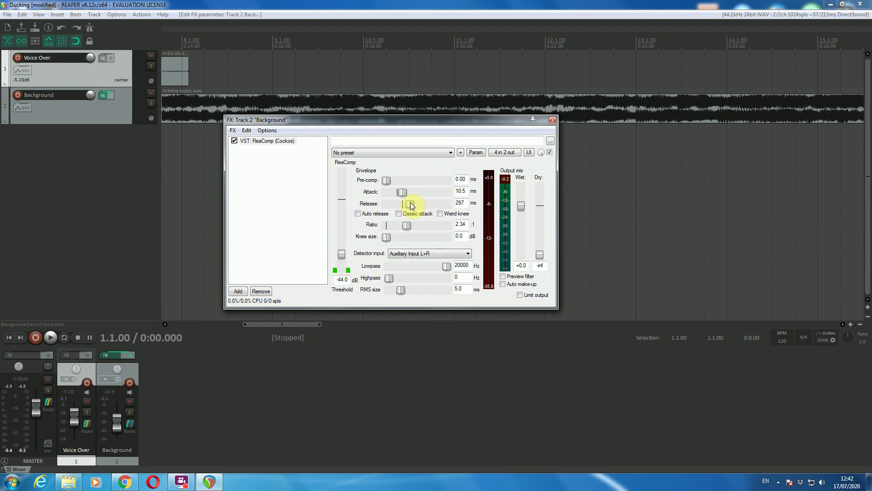
key(space)
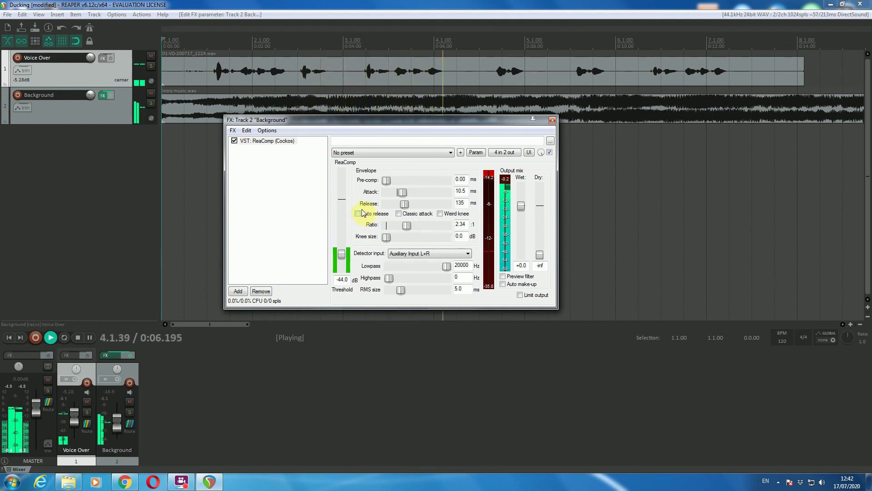
drag(404, 203, 408, 206)
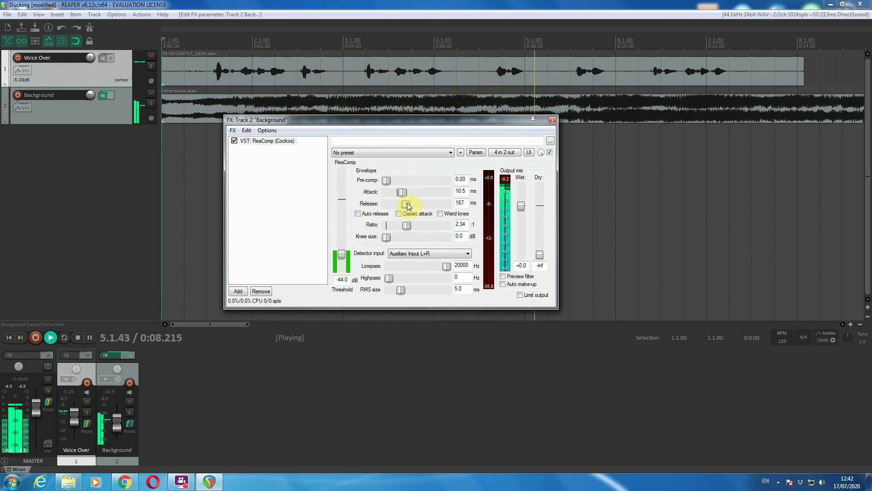
key(space)
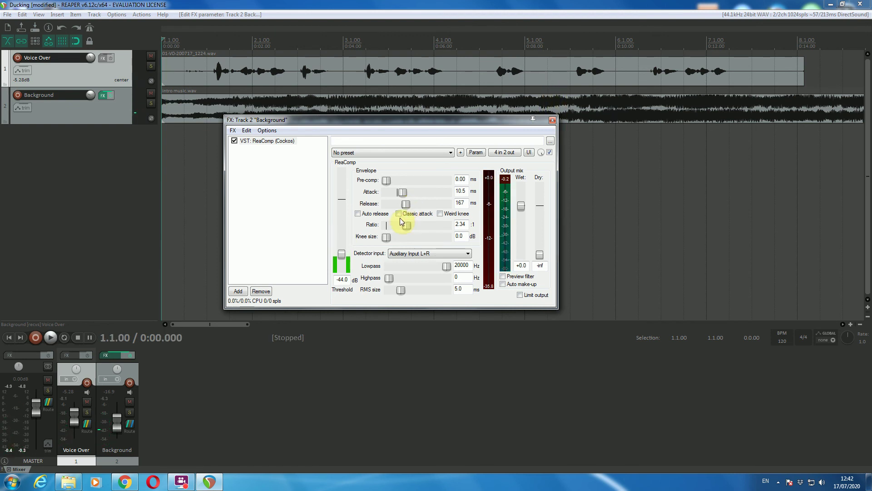